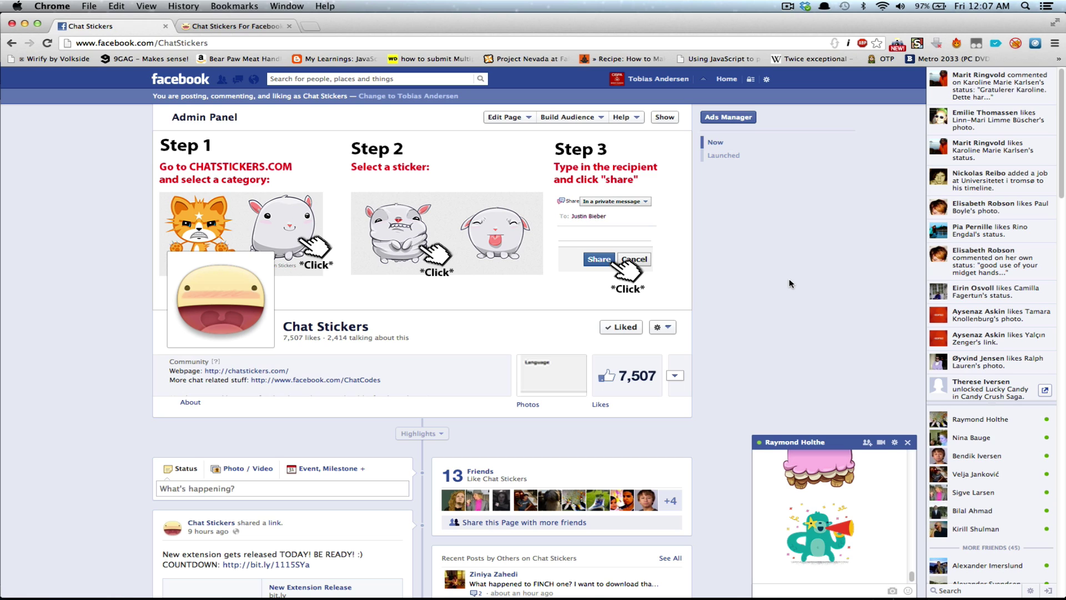
- Switch to the chatstickers.com tab to reach the Chrome extension download
left_click(224, 27)
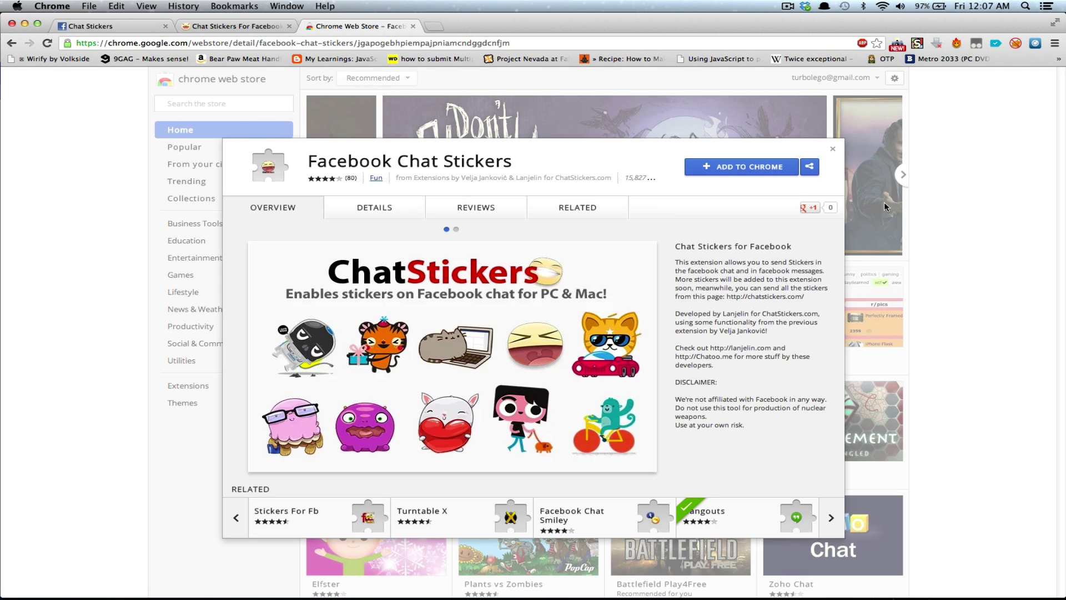
- Add the Facebook Chat Stickers extension to Chrome and close the Web Store tab
left_click(733, 168)
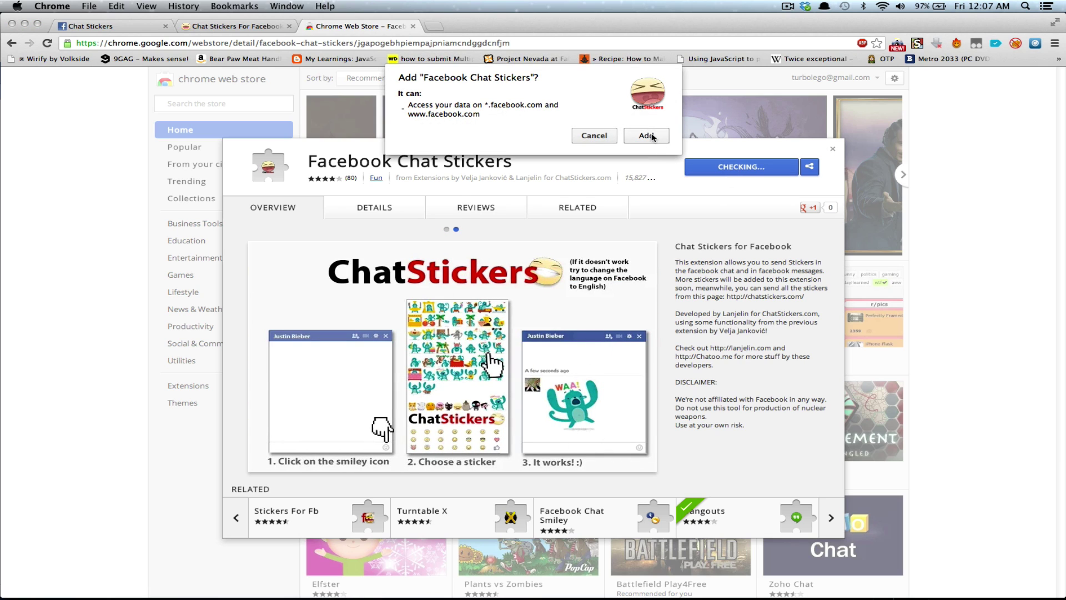
left_click(646, 136)
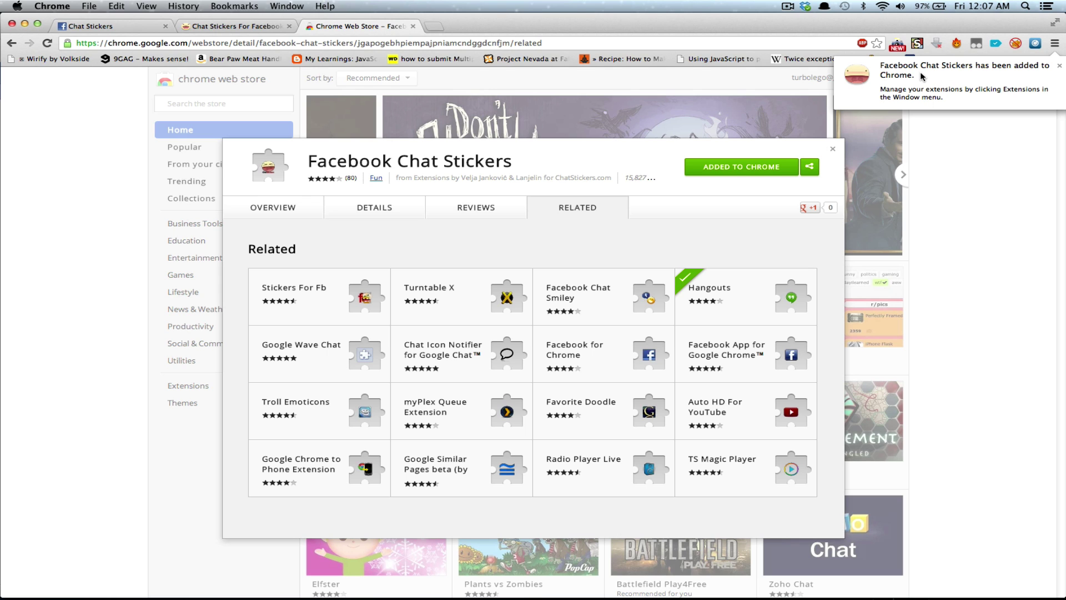
left_click(412, 26)
- Reload the Facebook page and send the pink octopus sticker from the new sticker picker
left_click(105, 26)
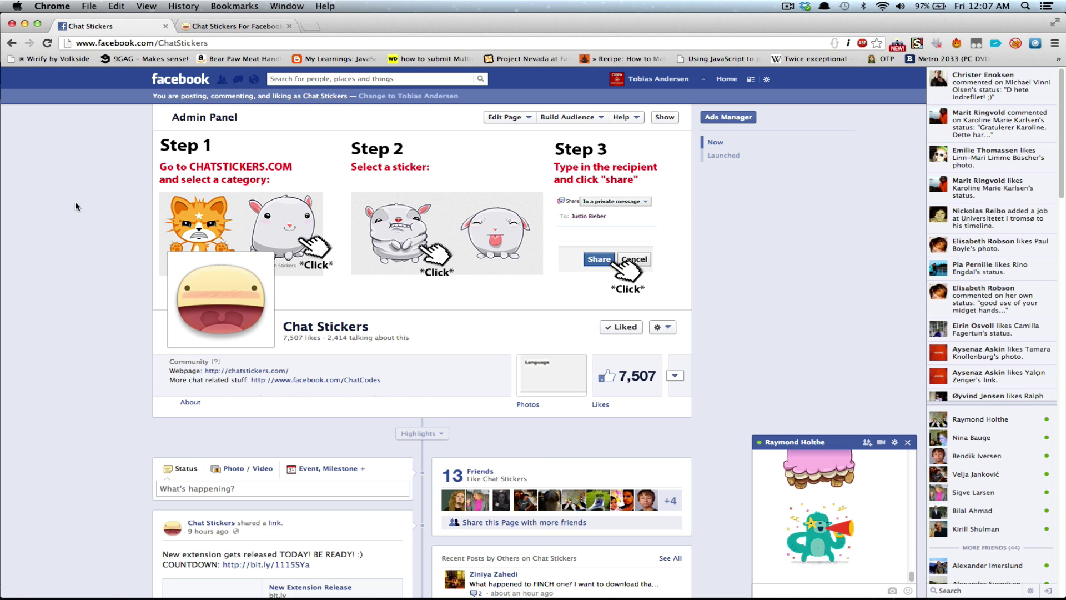
key("super+r")
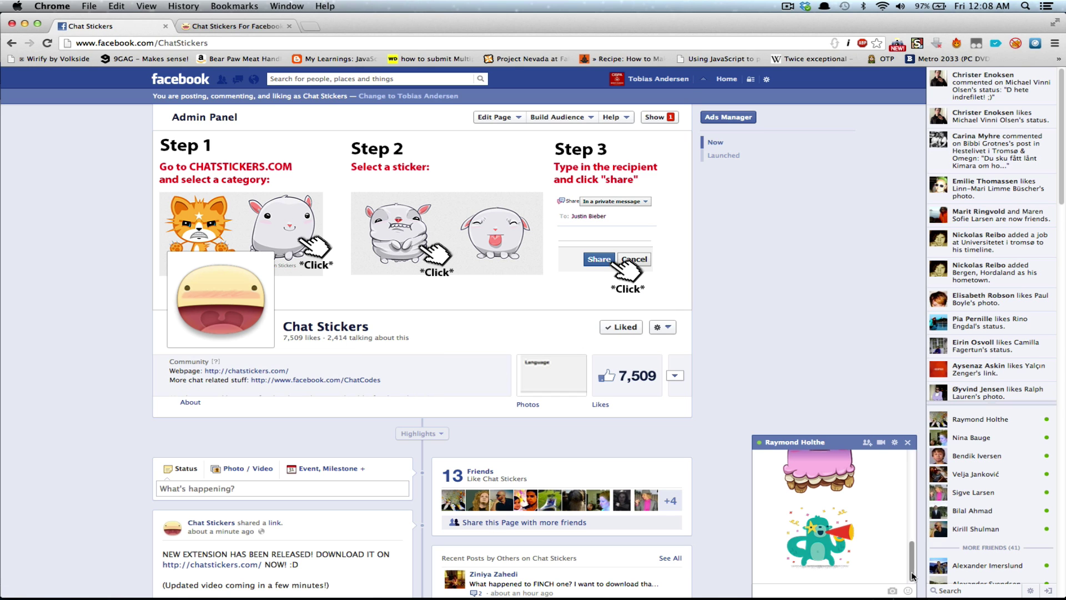
left_click(908, 591)
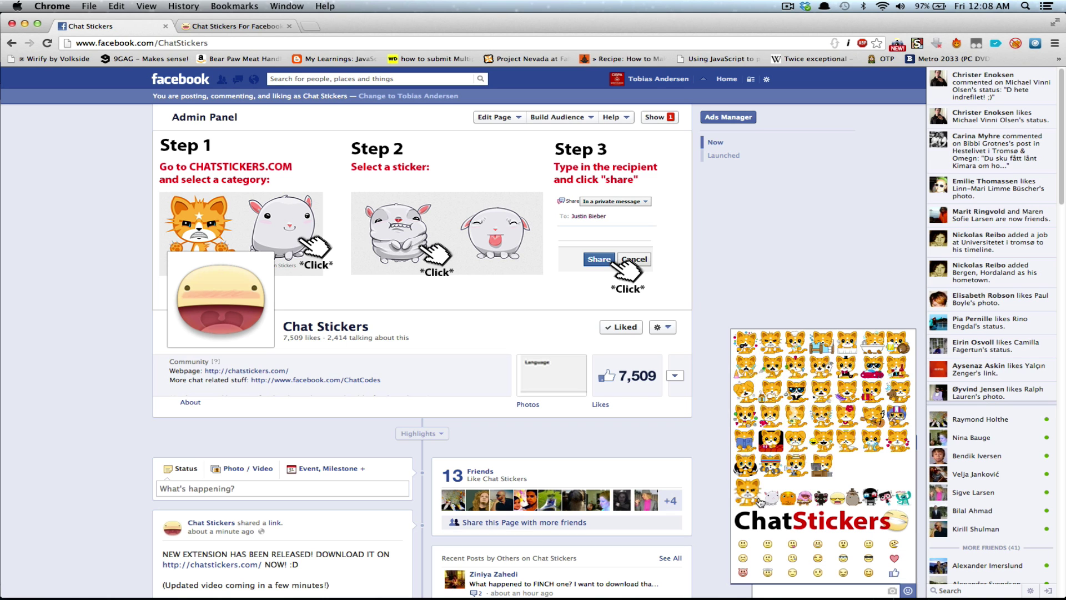
mouse_move(895, 502)
mouse_move(858, 503)
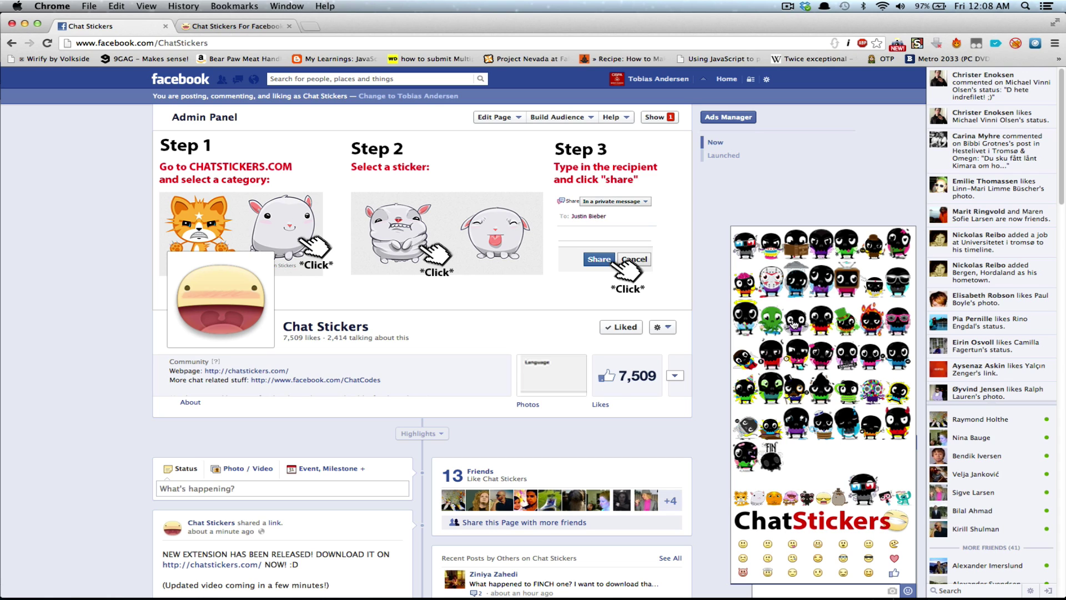
mouse_move(799, 489)
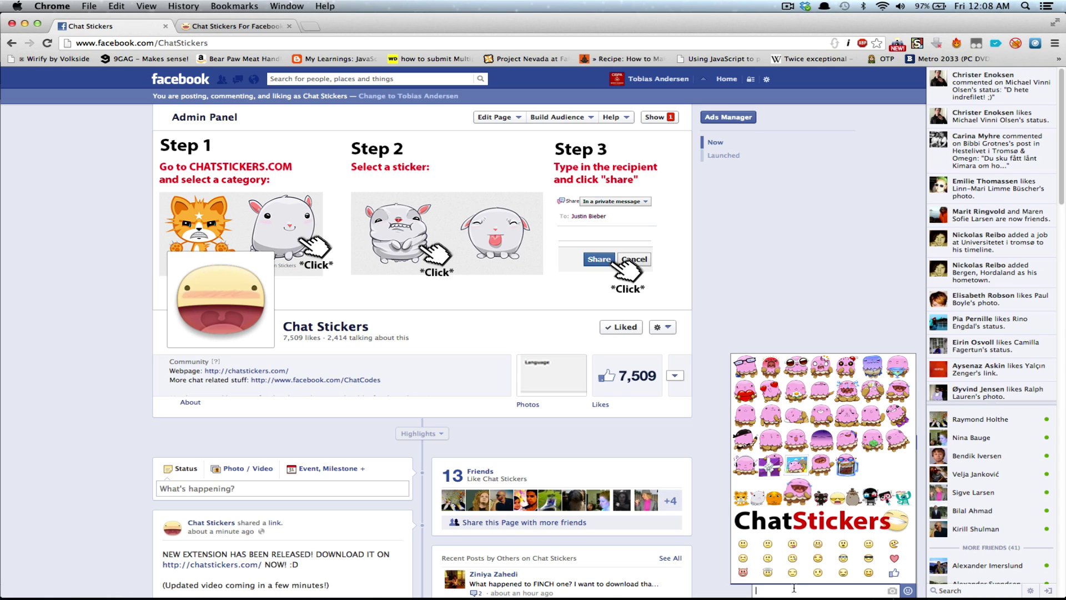
left_click(767, 571)
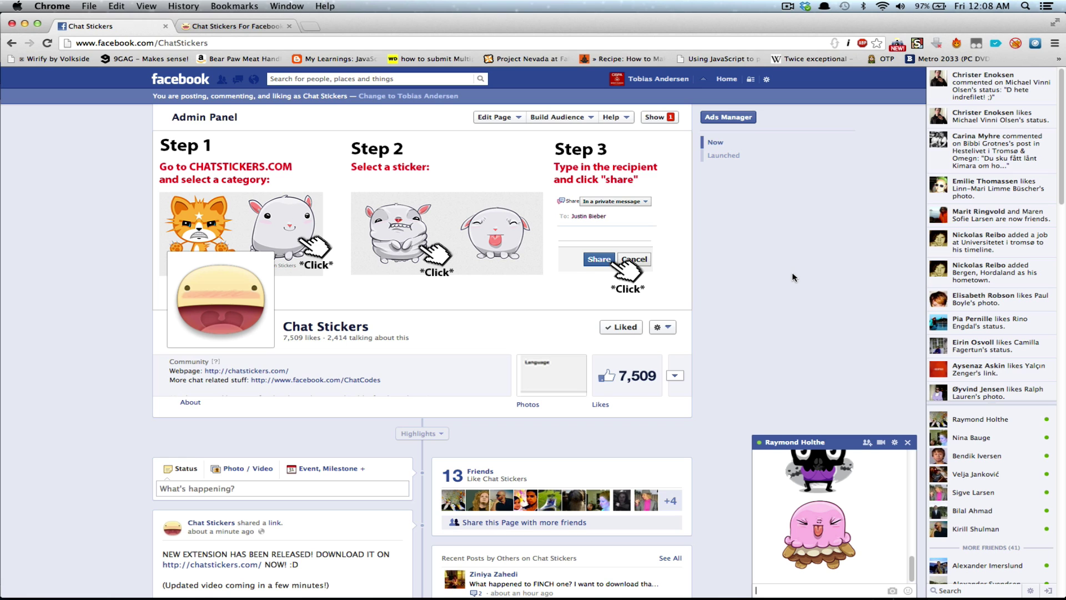
- In Firefox, follow chatstickers.com's Download Greasemonkey link and skip the ad page
key("super+Tab")
key("super+Tab")
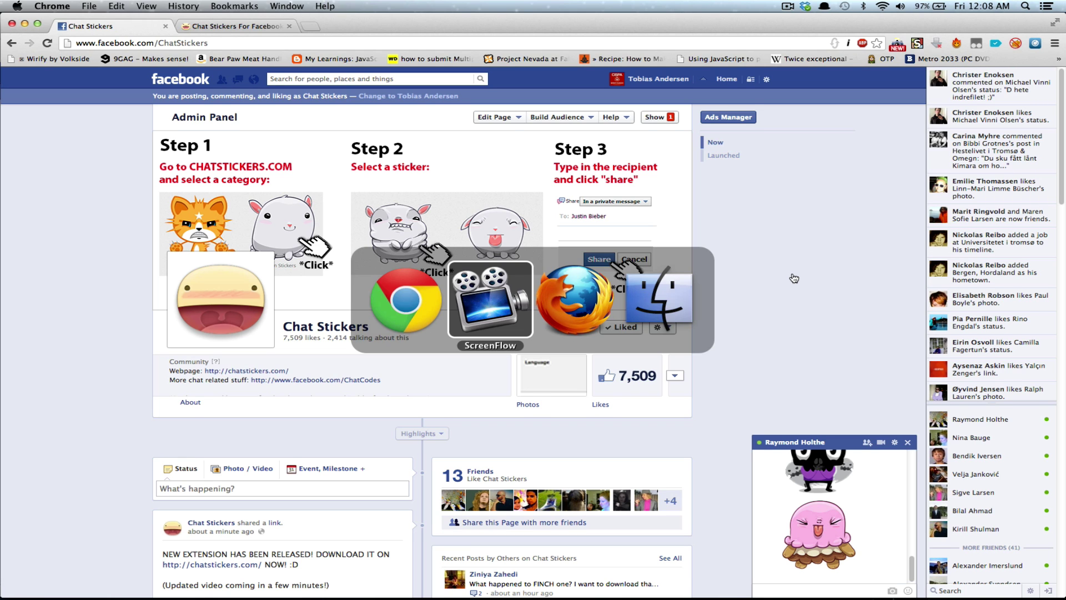
left_click(245, 31)
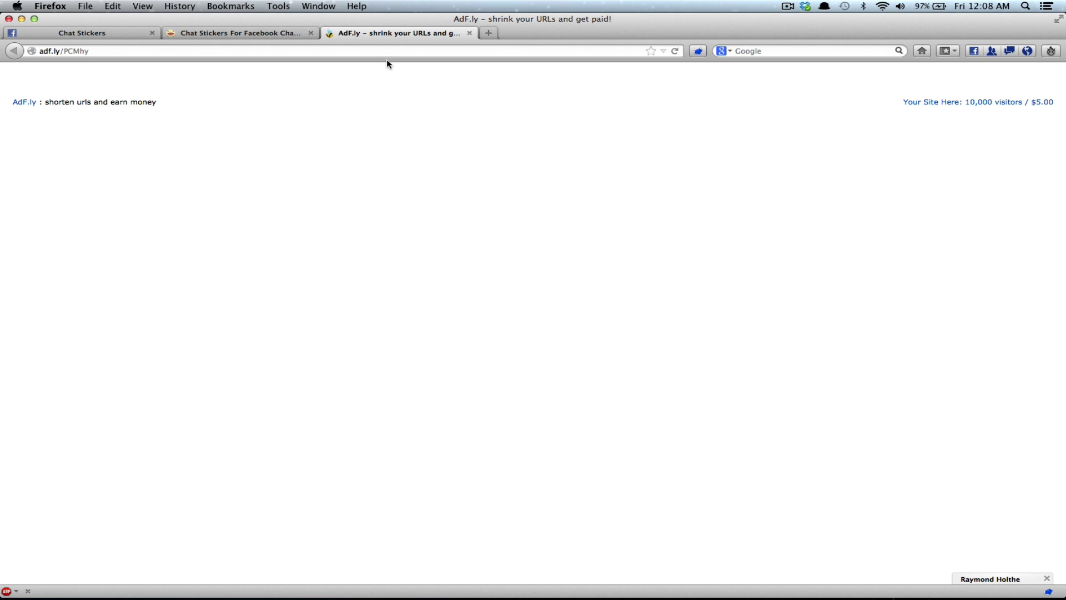
left_click(1049, 577)
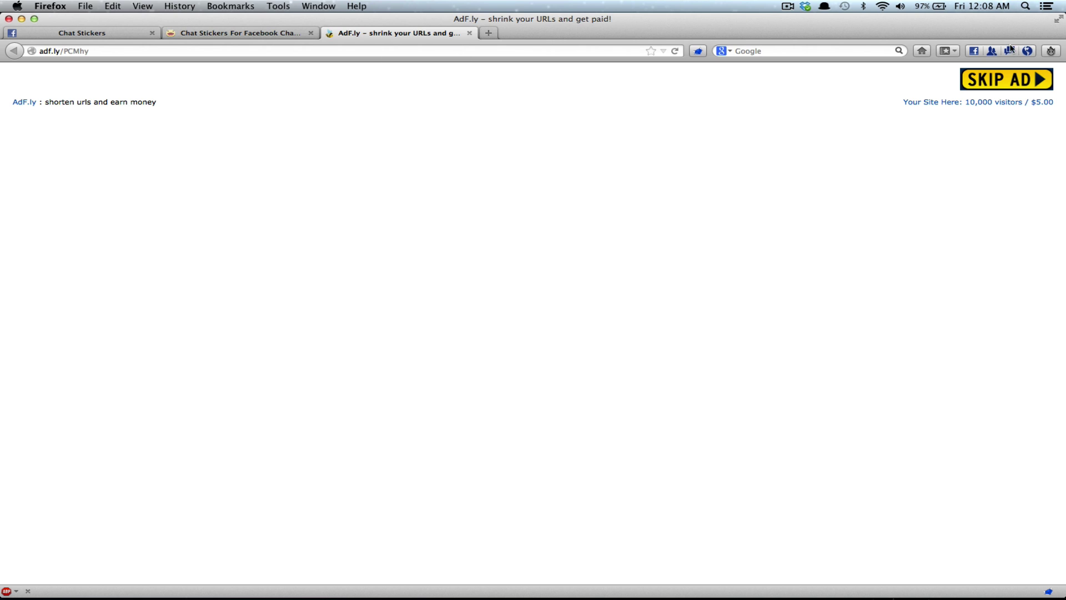
left_click(1006, 84)
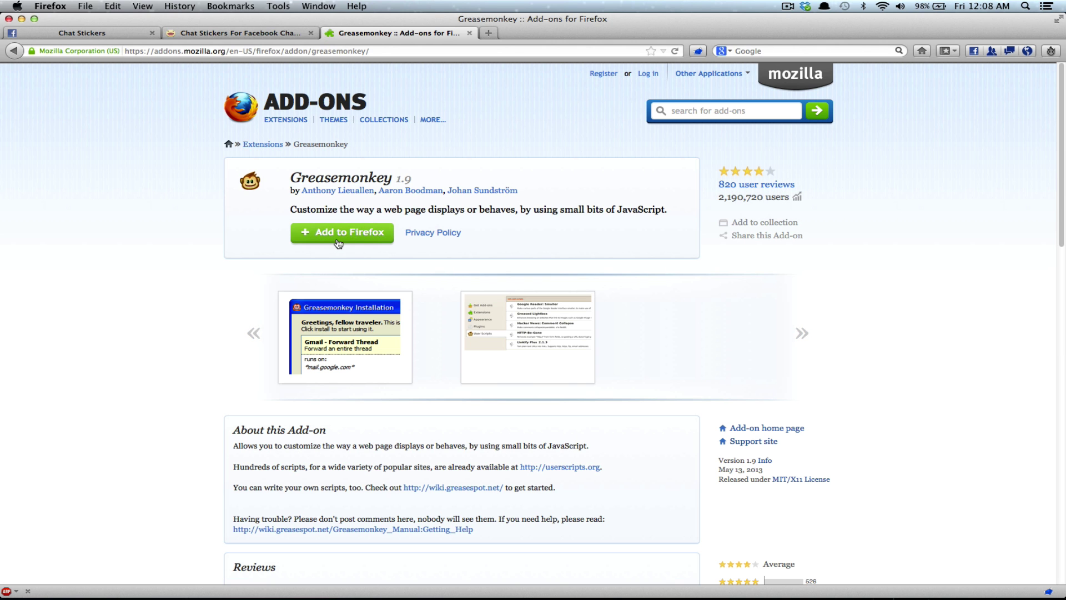
- Install Greasemonkey 1.9, restart Firefox, and close the add-on tab
left_click(336, 240)
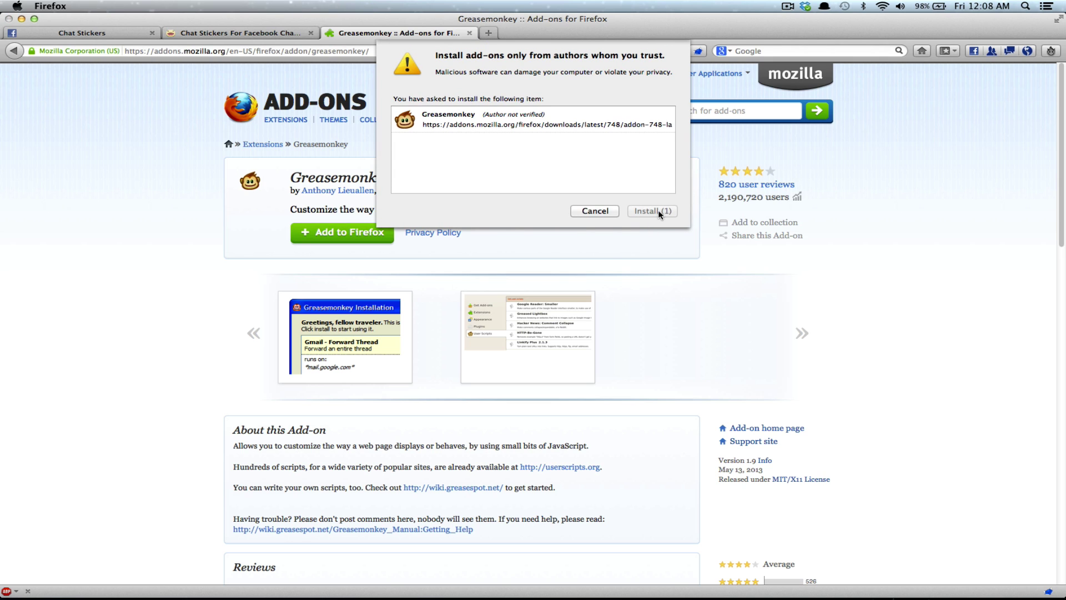
left_click(653, 211)
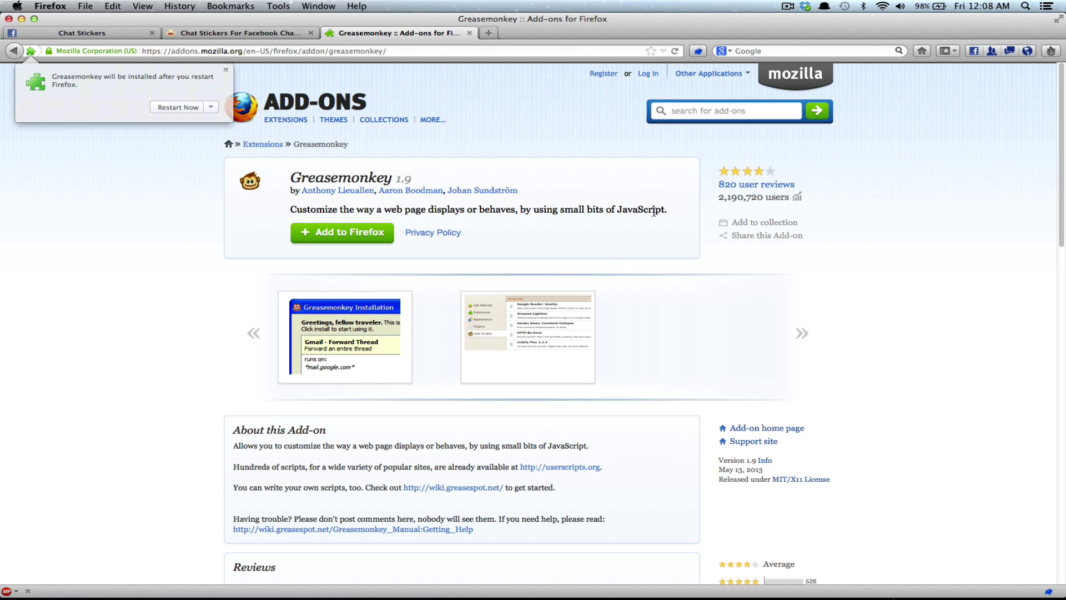
left_click(178, 107)
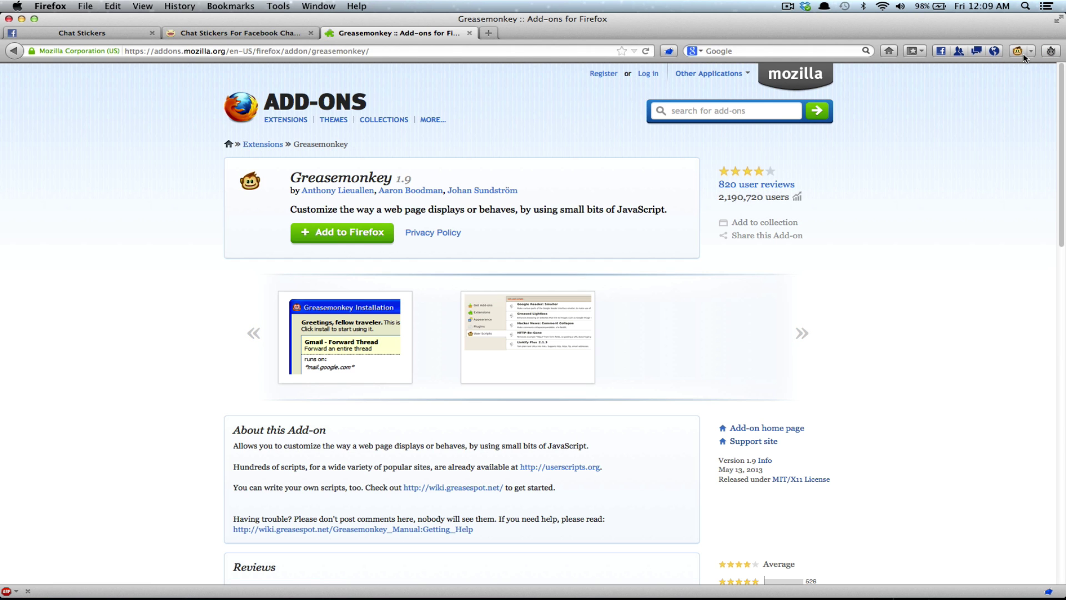
left_click(469, 34)
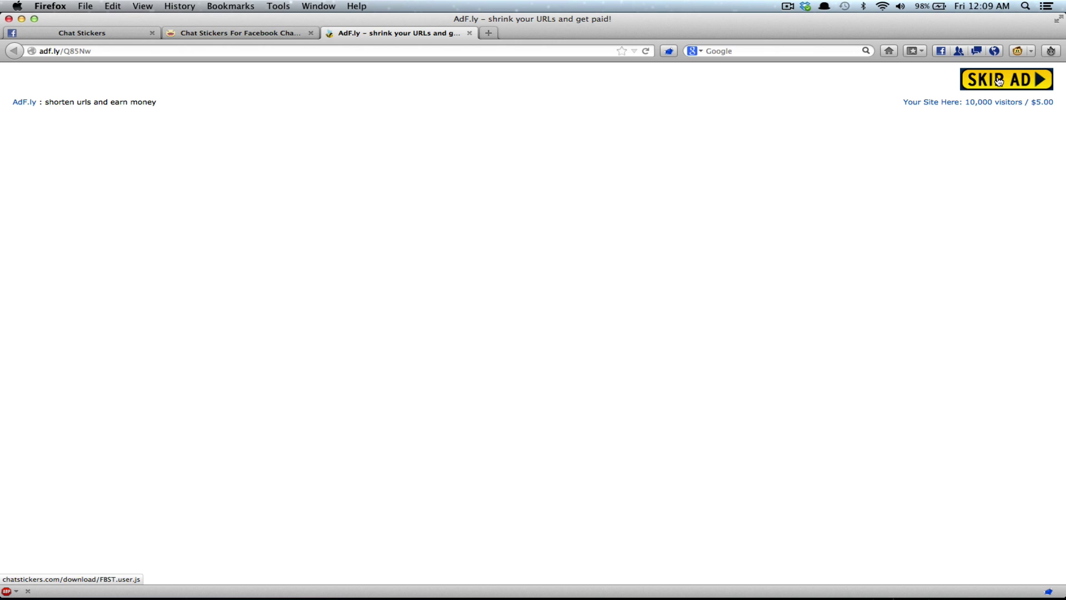
- Skip the ad, install the FBST user script in Greasemonkey, and close the ad tab
left_click(981, 83)
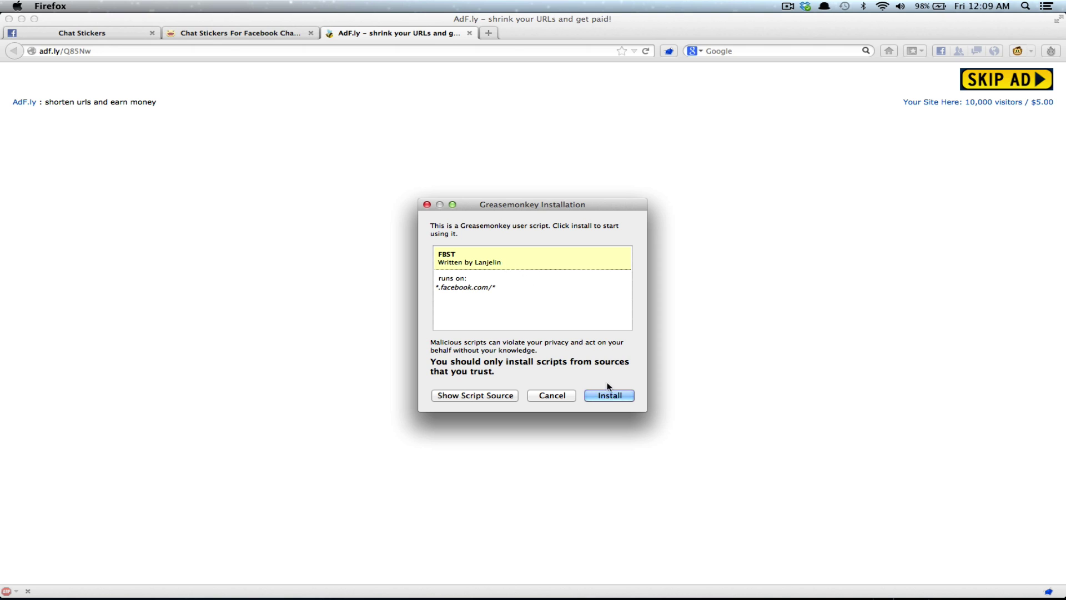
left_click(611, 396)
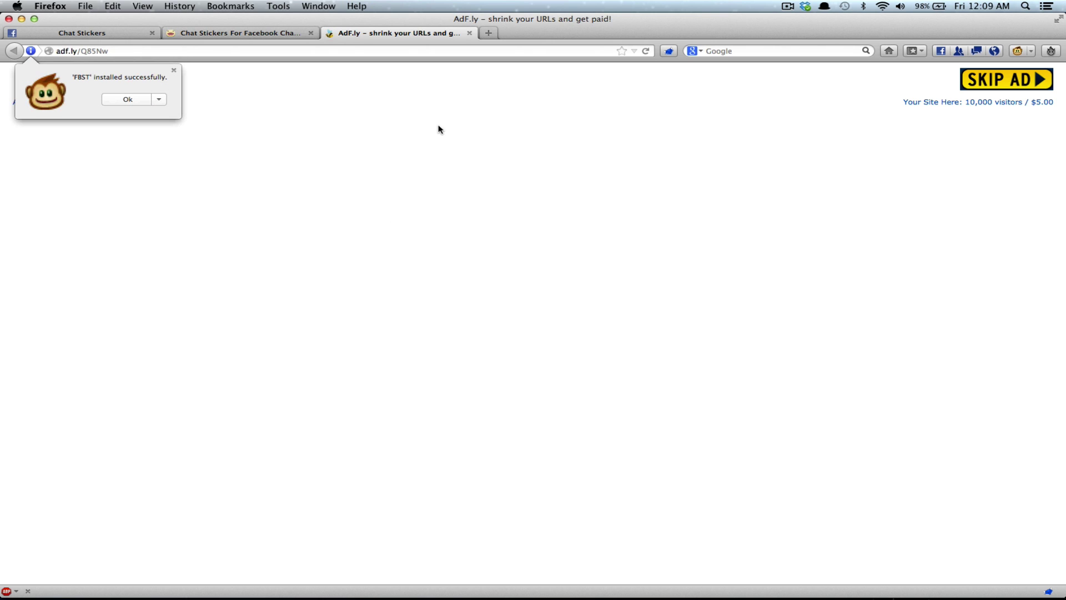
left_click(139, 99)
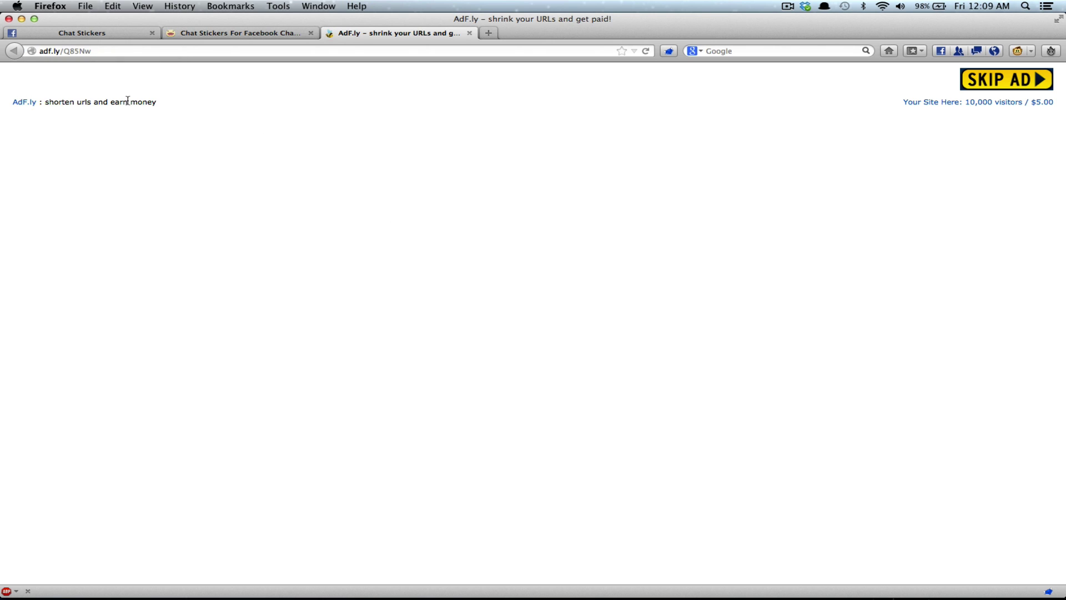
left_click(469, 35)
left_click(154, 37)
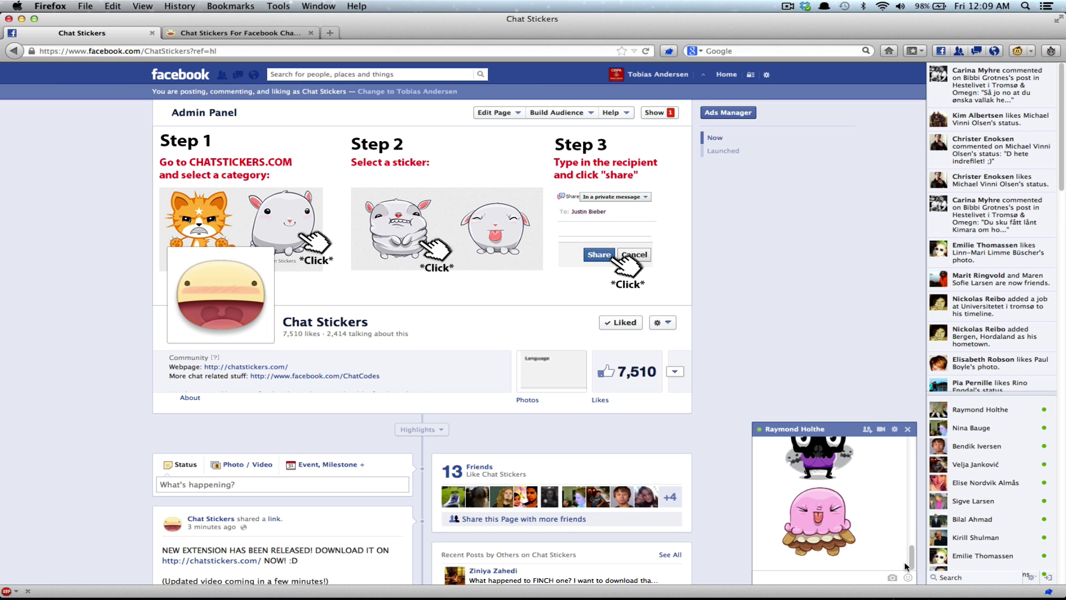
- Send a cat-category sticker and a Pusheen sticker in the Firefox Facebook chat
left_click(908, 579)
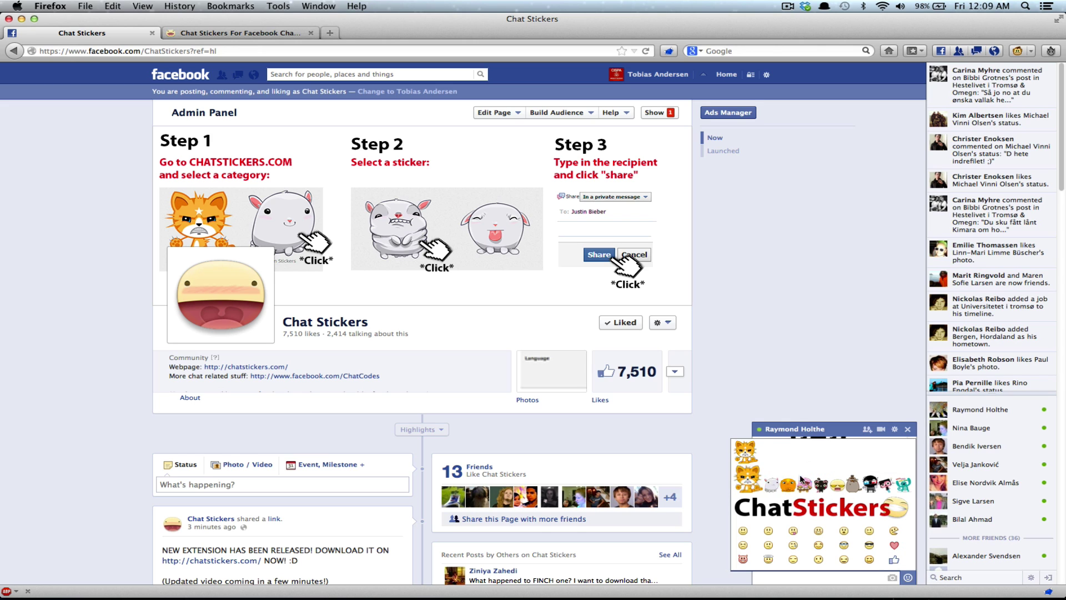
left_click(750, 487)
left_click(864, 440)
left_click(851, 484)
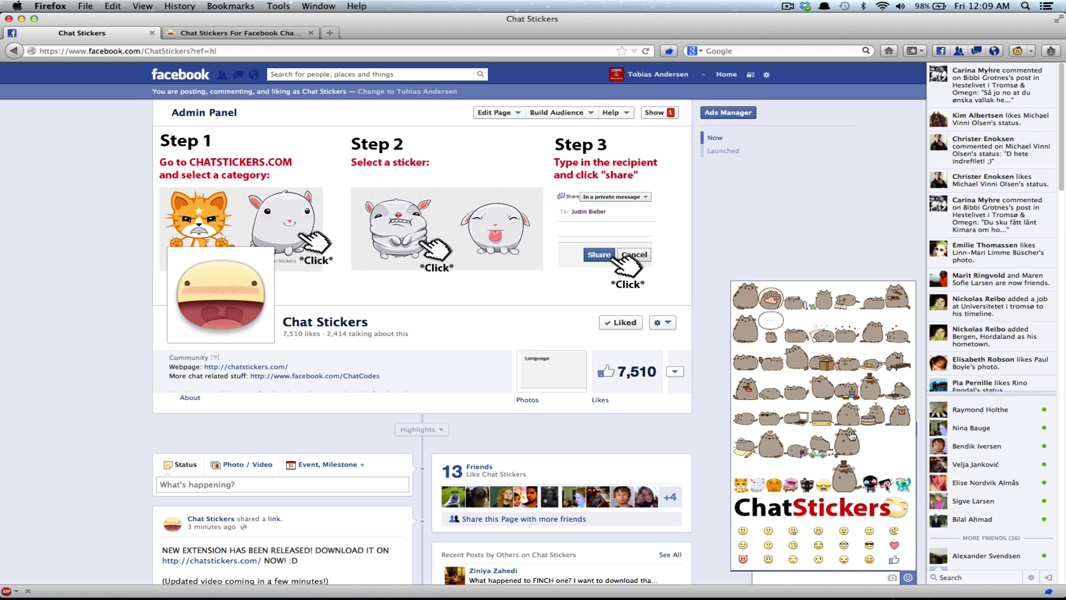
left_click(752, 397)
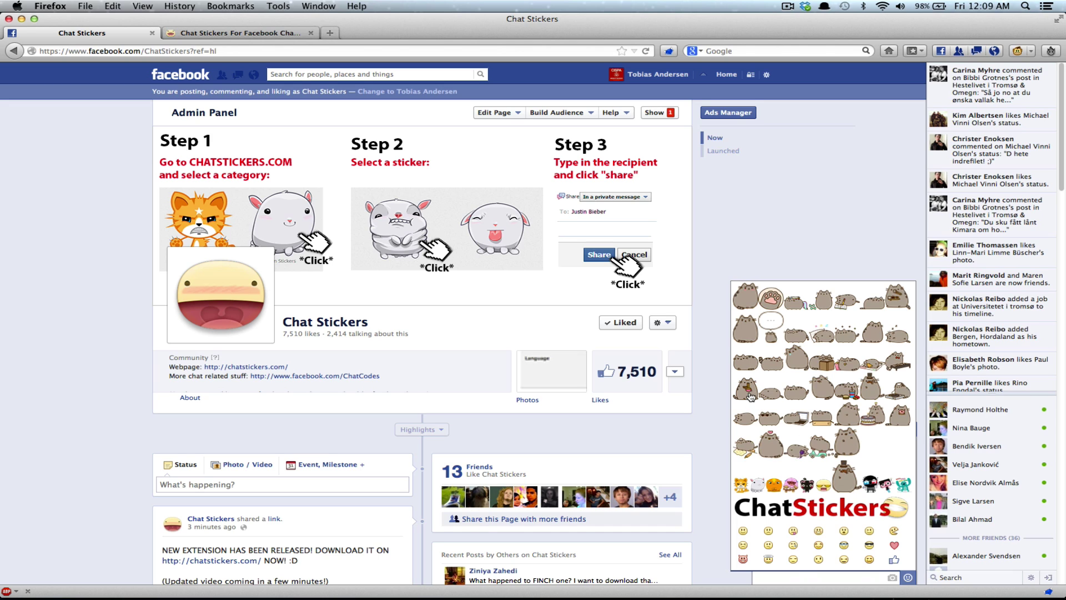
left_click(823, 573)
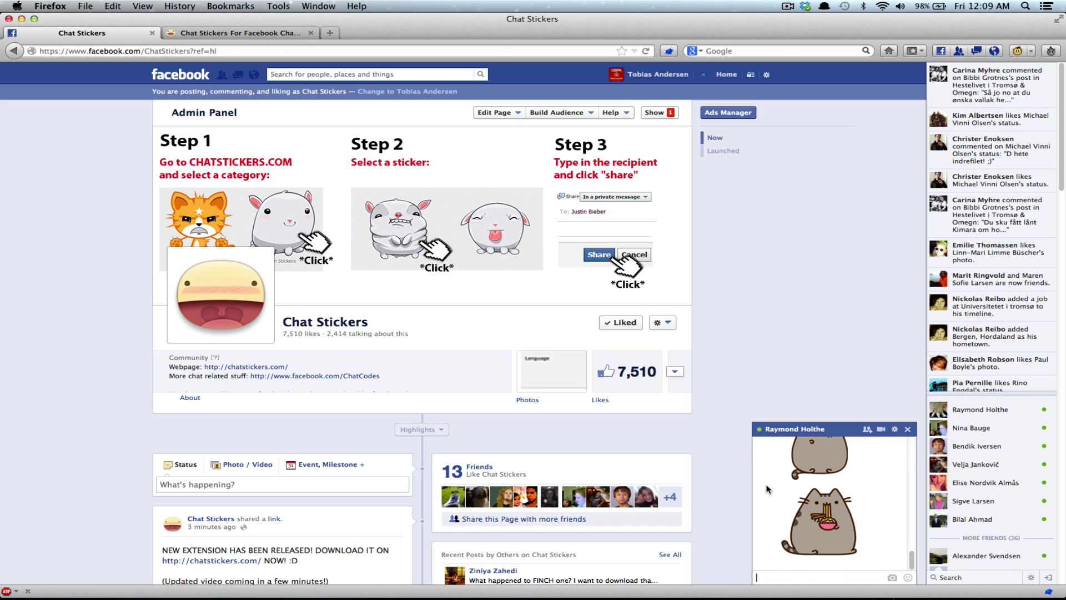
key("super+Tab")
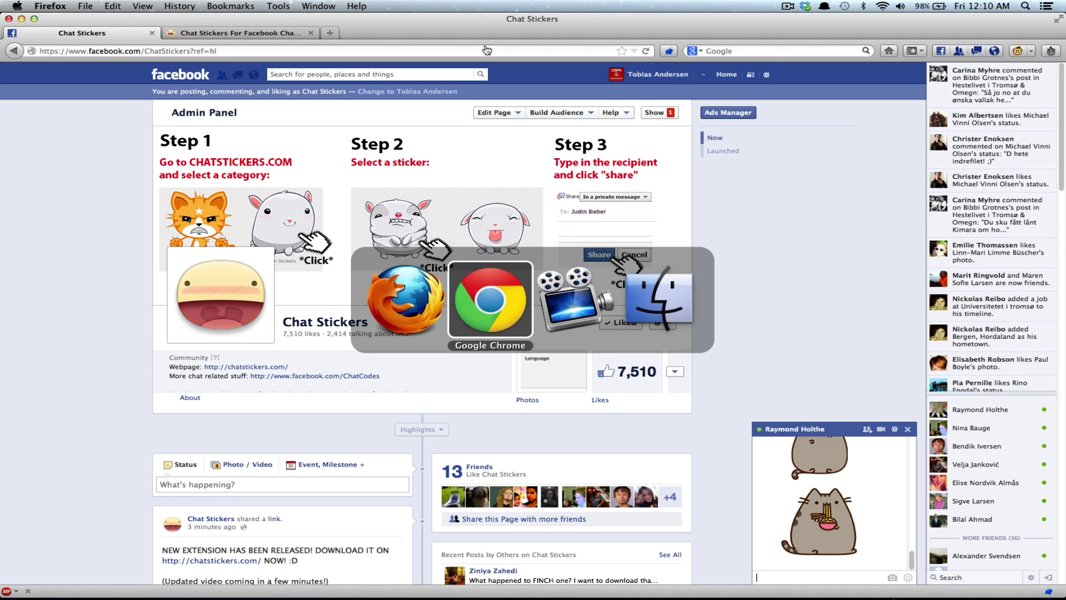
- On chatstickers.com in Chrome, pick a popcorn Pusheen sticker to share privately
left_click(238, 26)
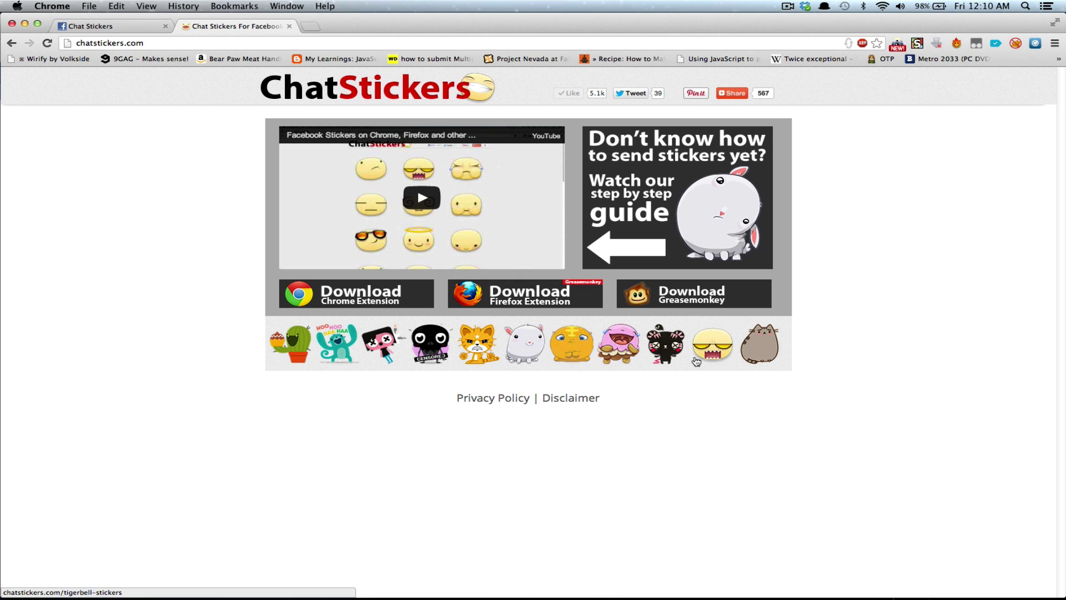
left_click(759, 345)
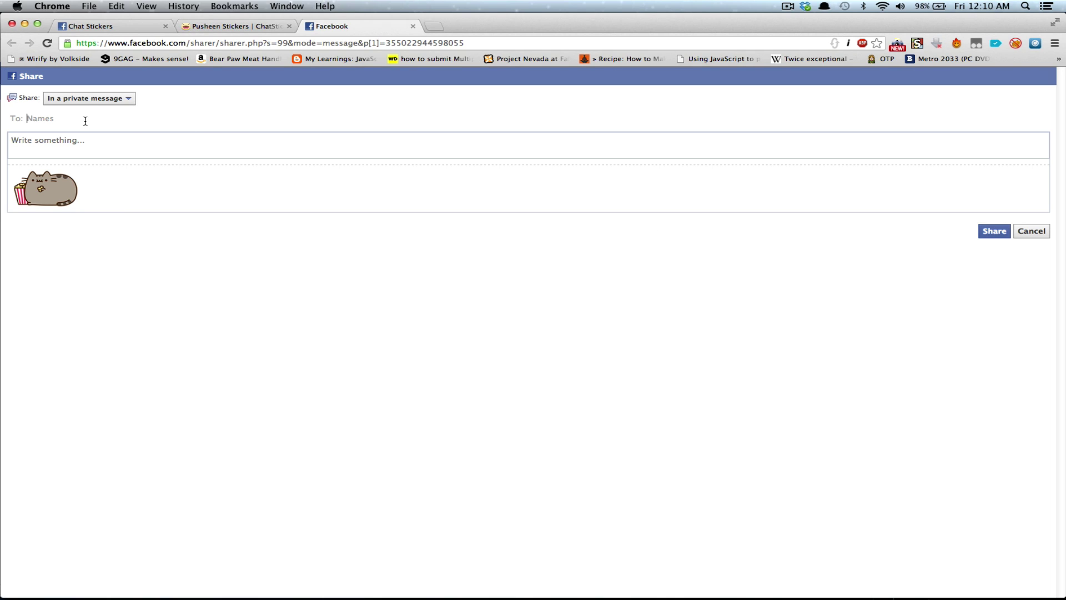
- Address the share to the contact, add a short message, and send the popcorn Pusheen sticker
type("ray")
key("Return")
left_click(90, 141)
type("bfshjafmjhbsnfjnsjksmk.amcjy")
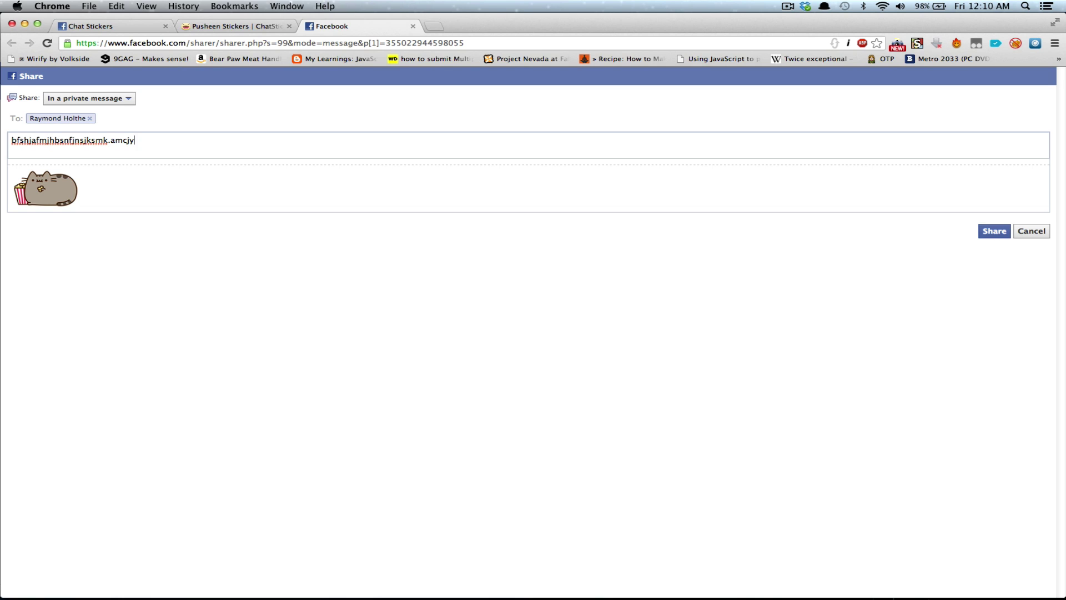
type("fmiosrhbslknsbjk.nkls")
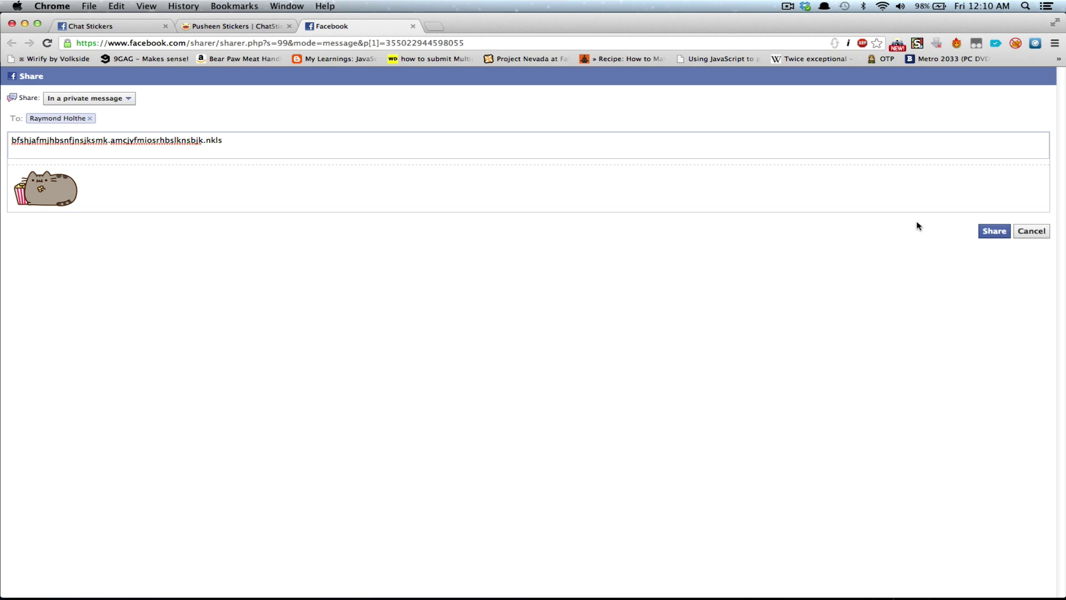
left_click(981, 232)
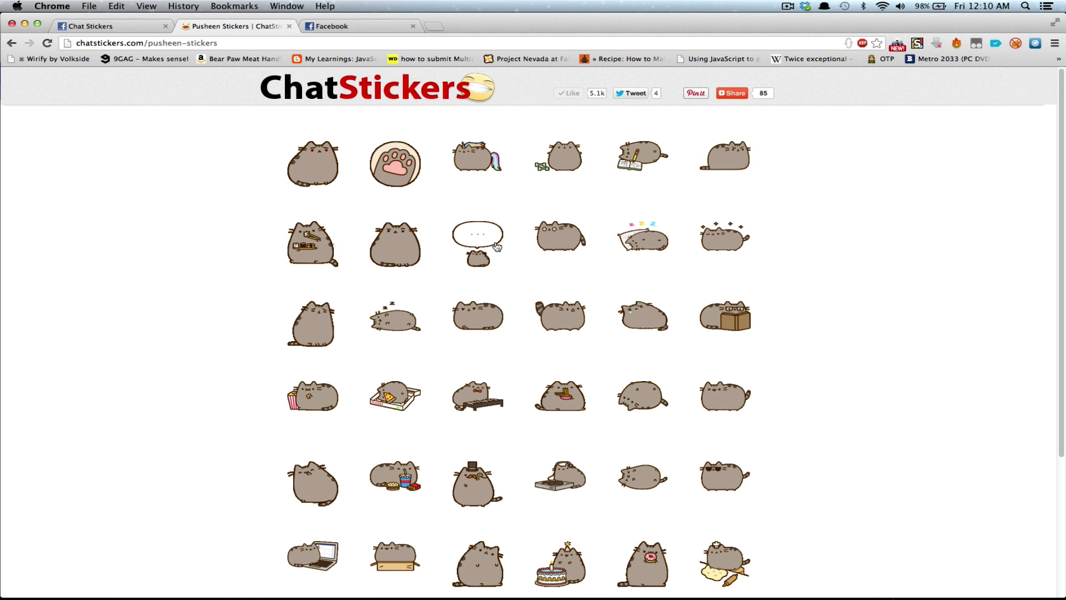
left_click(112, 26)
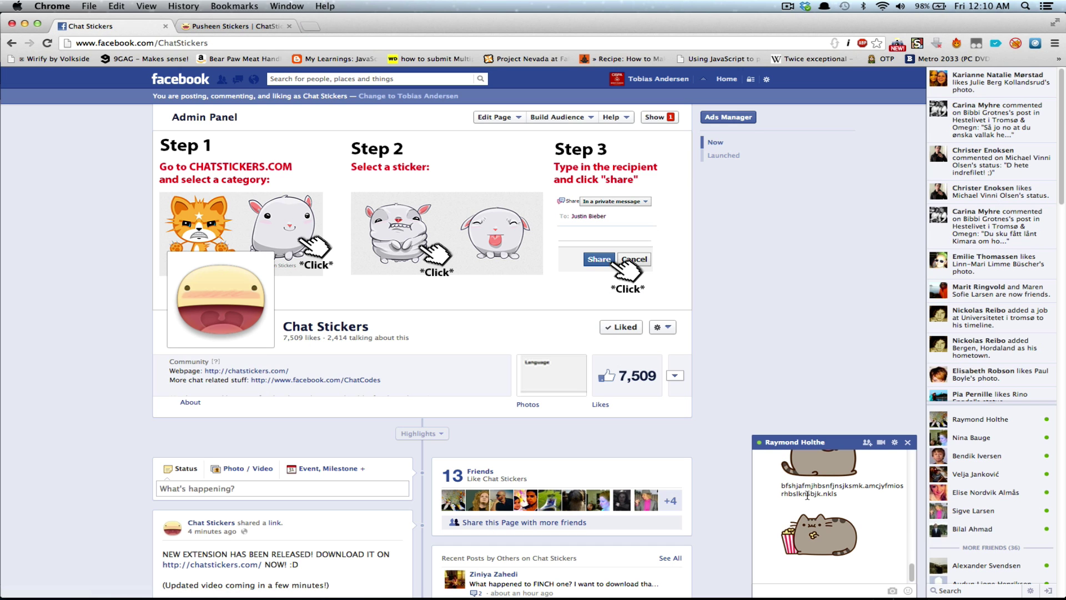